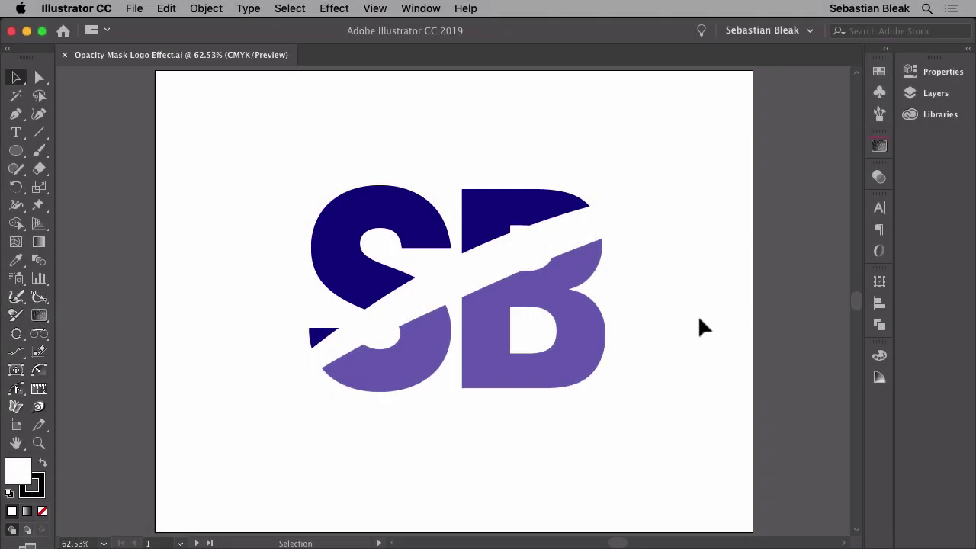
# Show artboard 2 with the plain solid navy SB lettermark.
pyautogui.click(197, 543)
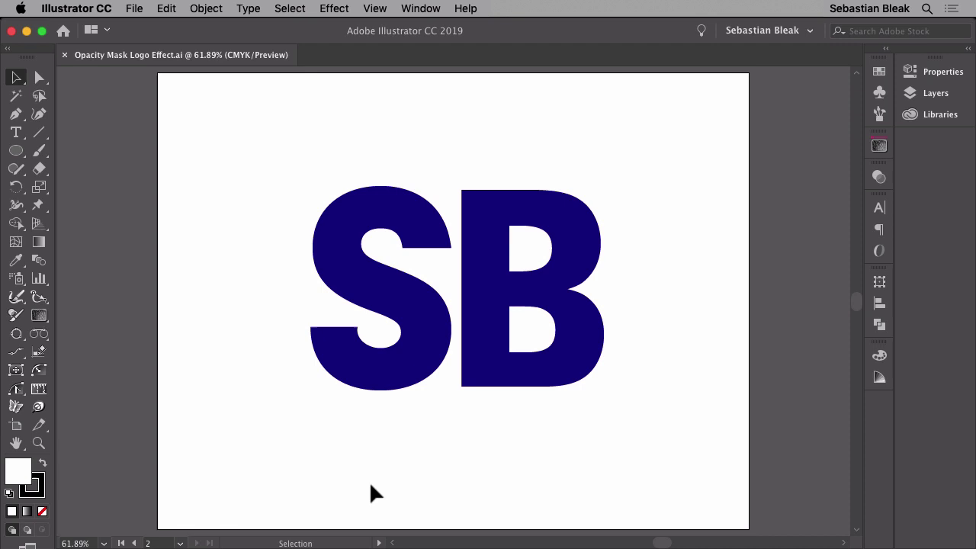
# Draw a wide white ellipse and move it up-left across the lower SB letters.
pyautogui.press('l')
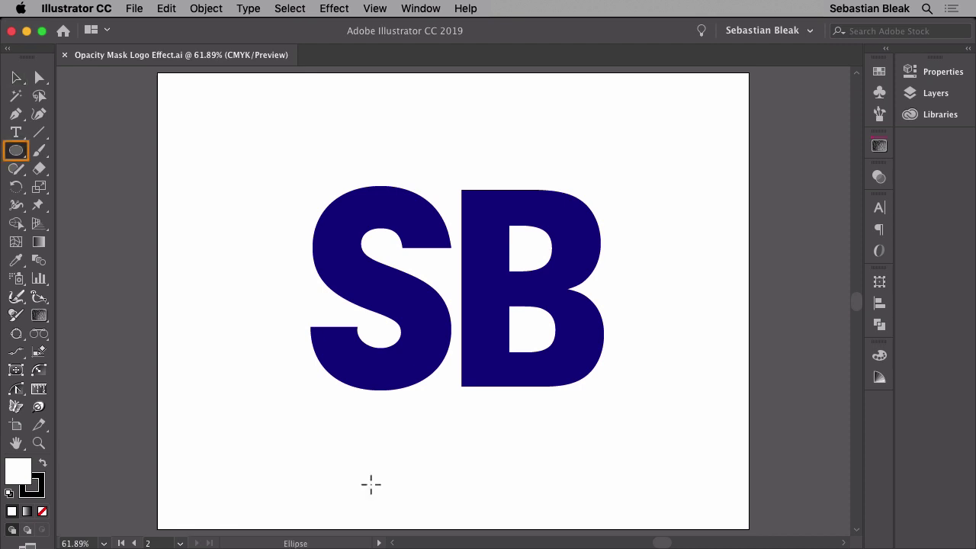
pyautogui.moveTo(348, 477)
pyautogui.mouseDown()
pyautogui.moveTo(437, 443)
pyautogui.moveTo(749, 364)
pyautogui.moveTo(769, 321)
pyautogui.moveTo(744, 262)
pyautogui.mouseUp()
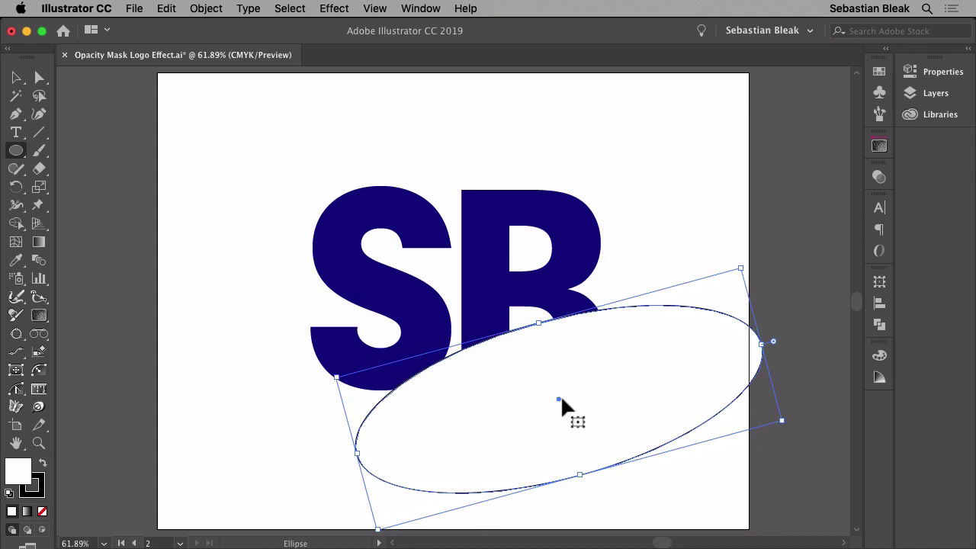
pyautogui.moveTo(558, 399); pyautogui.dragTo(488, 368)
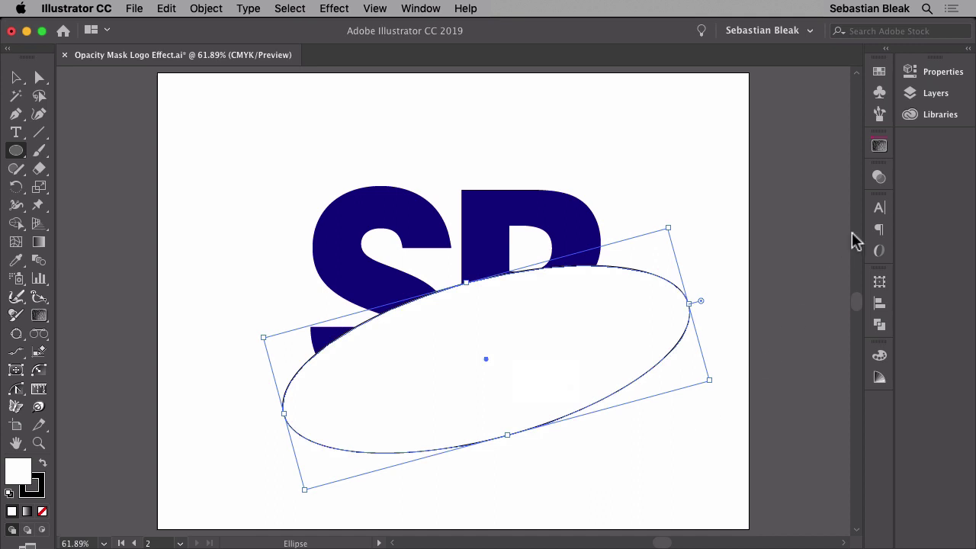
# Fill the tilted ellipse with grey and give it a 20 pt black stroke.
pyautogui.click(880, 72)
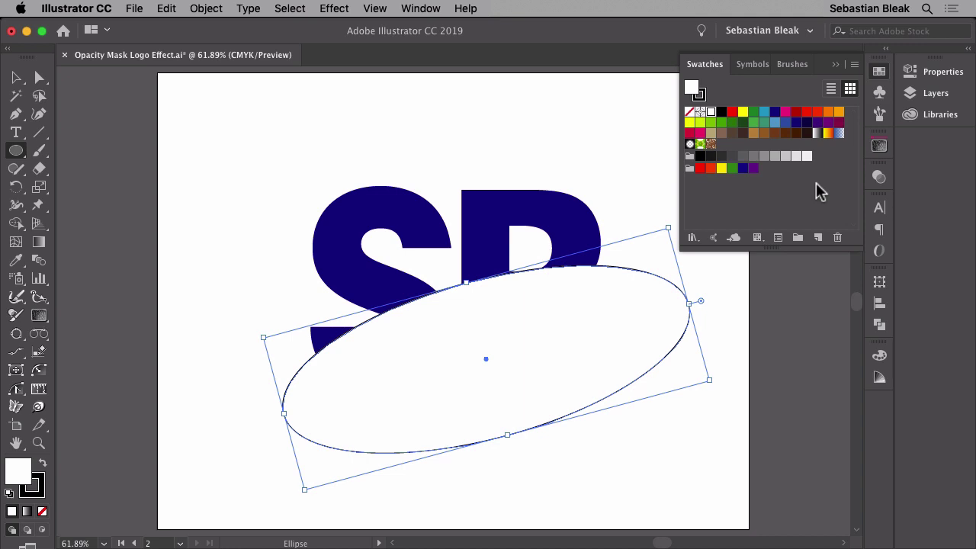
pyautogui.click(764, 157)
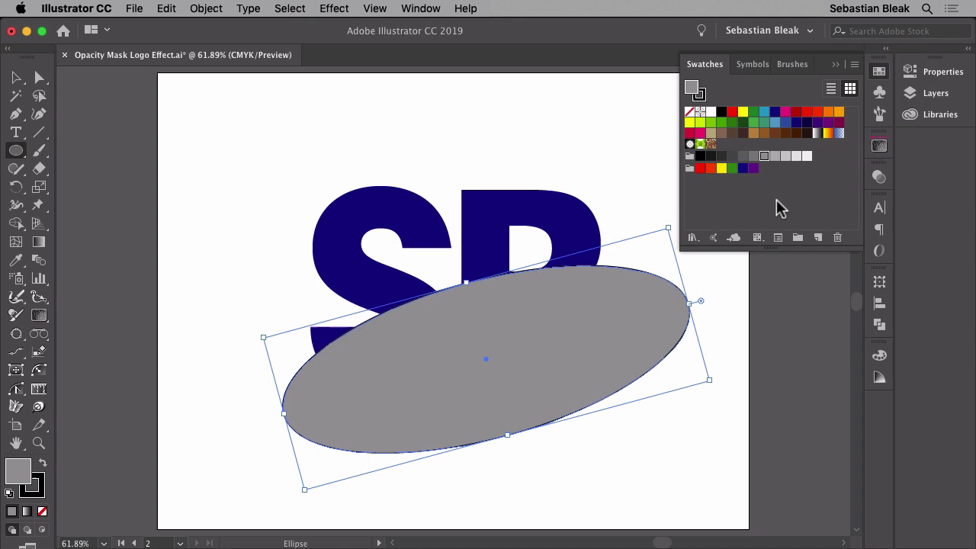
pyautogui.press('x')
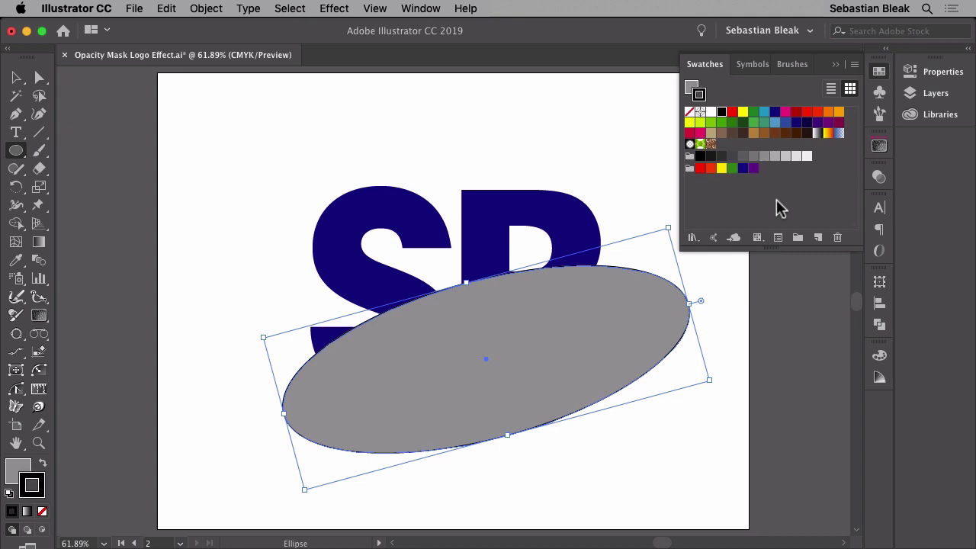
pyautogui.click(937, 77)
pyautogui.click(815, 253)
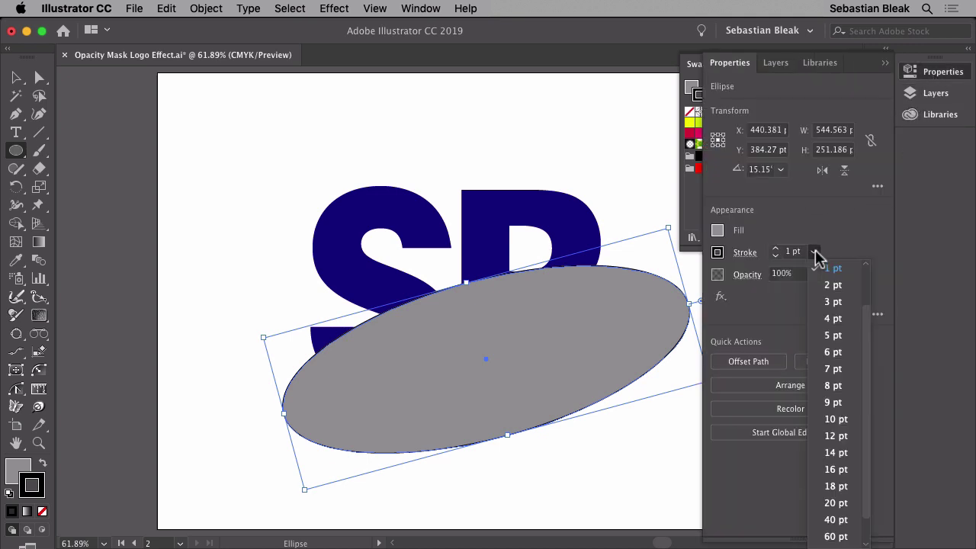
pyautogui.click(837, 503)
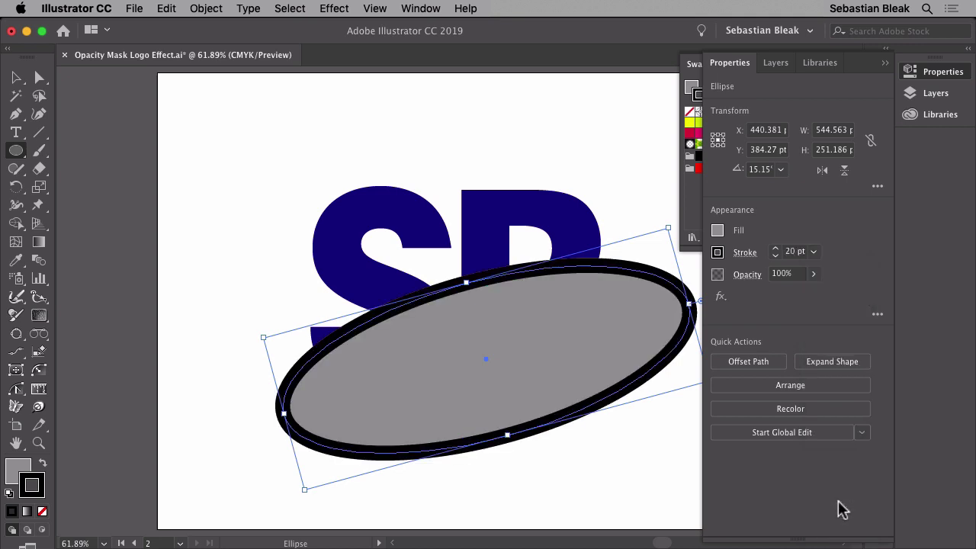
pyautogui.click(916, 78)
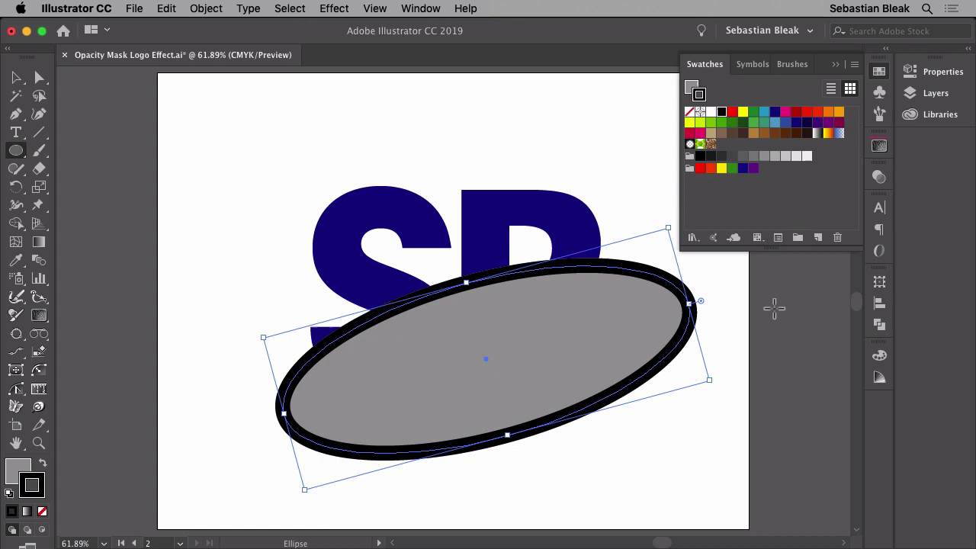
# With the Width tool, thicken the stroke along the top and thin the left and upper-right ends.
pyautogui.hotkey('shift', 'w')
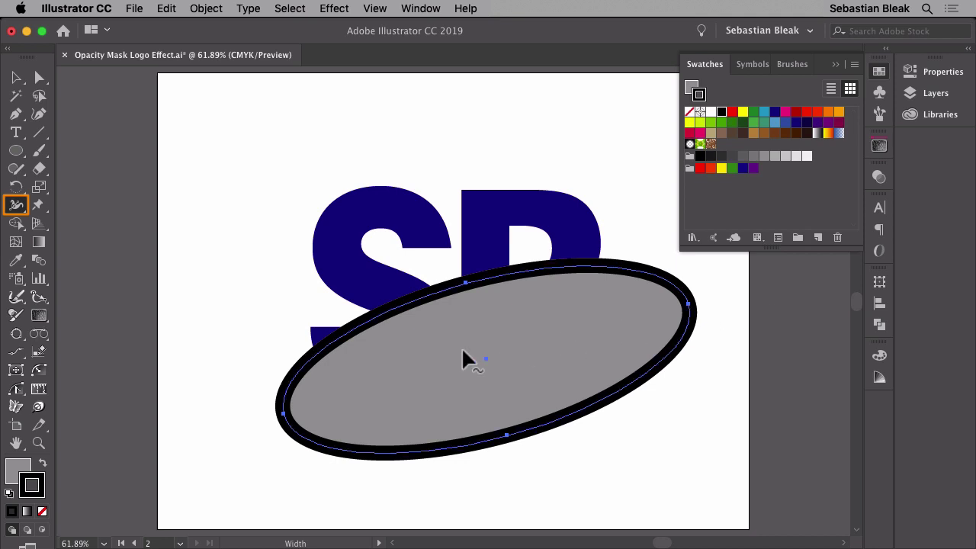
pyautogui.click(283, 382)
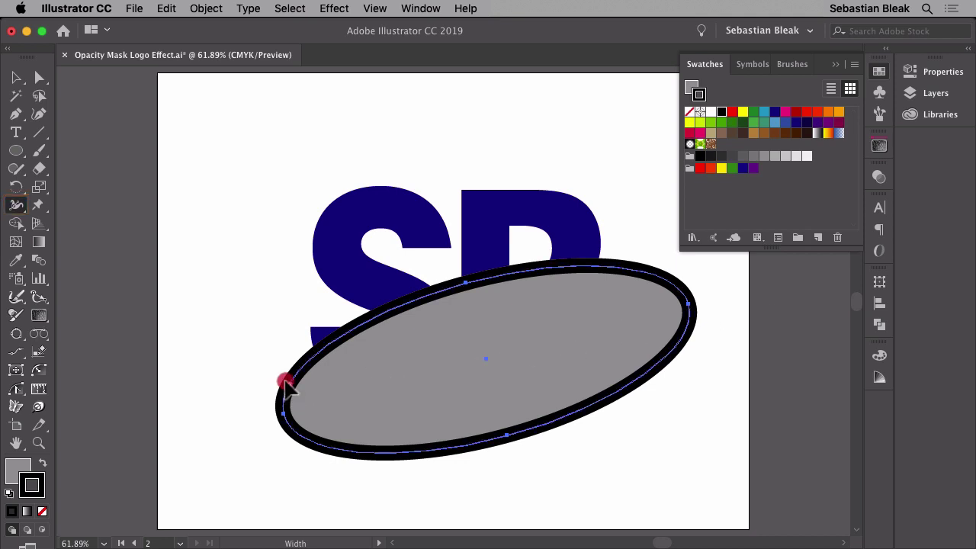
pyautogui.moveTo(285, 383); pyautogui.dragTo(290, 385)
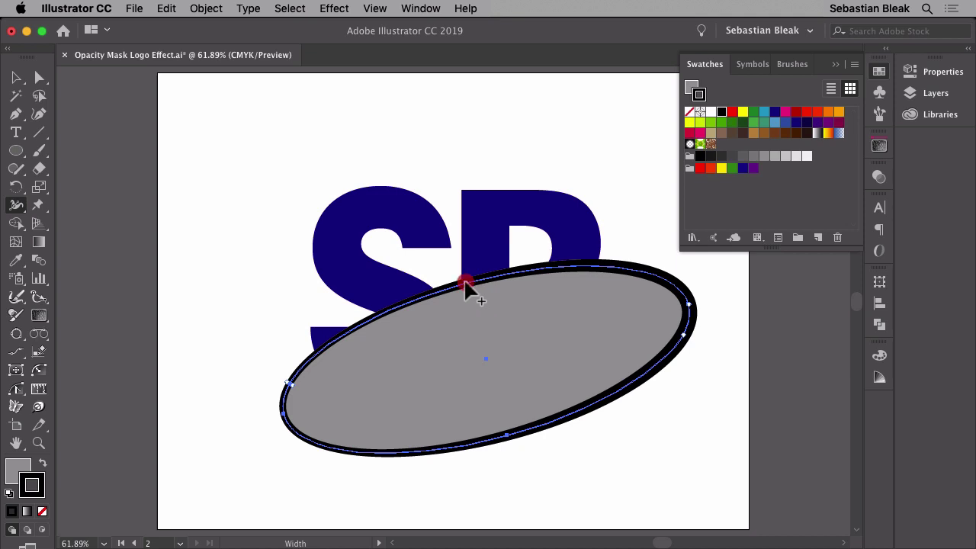
pyautogui.moveTo(463, 281); pyautogui.dragTo(460, 273)
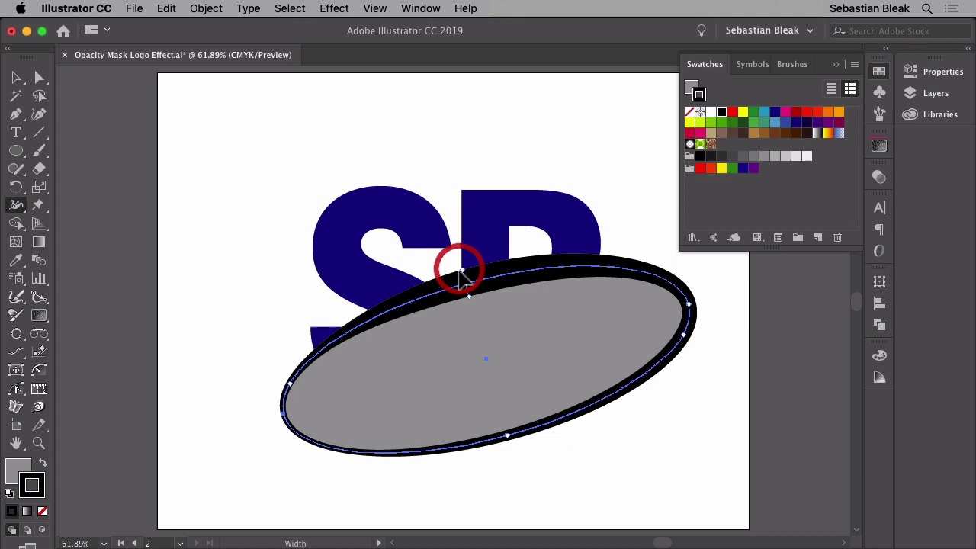
pyautogui.click(631, 260)
pyautogui.moveTo(632, 262); pyautogui.dragTo(631, 269)
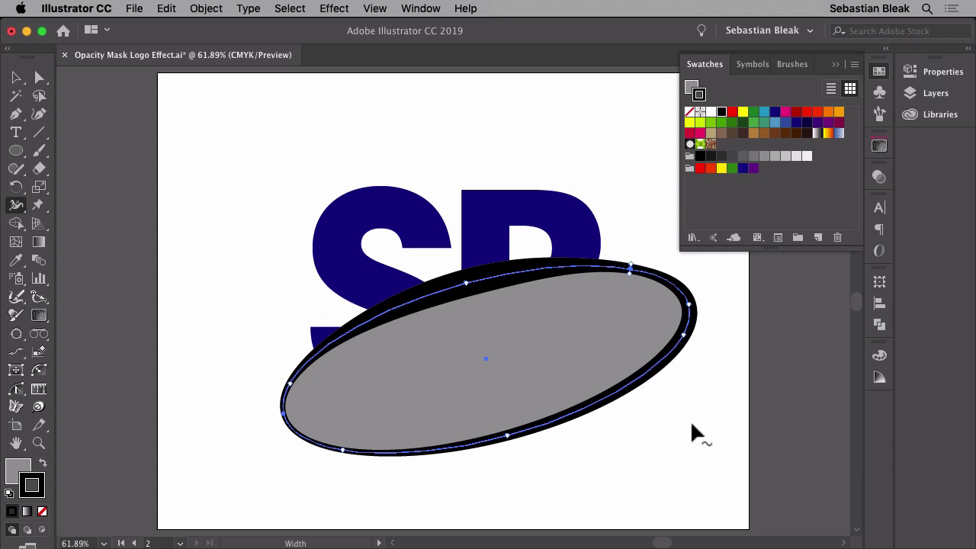
# Select the SB letters and ellipse together and show the Transparency panel from the Window menu.
pyautogui.press('v')
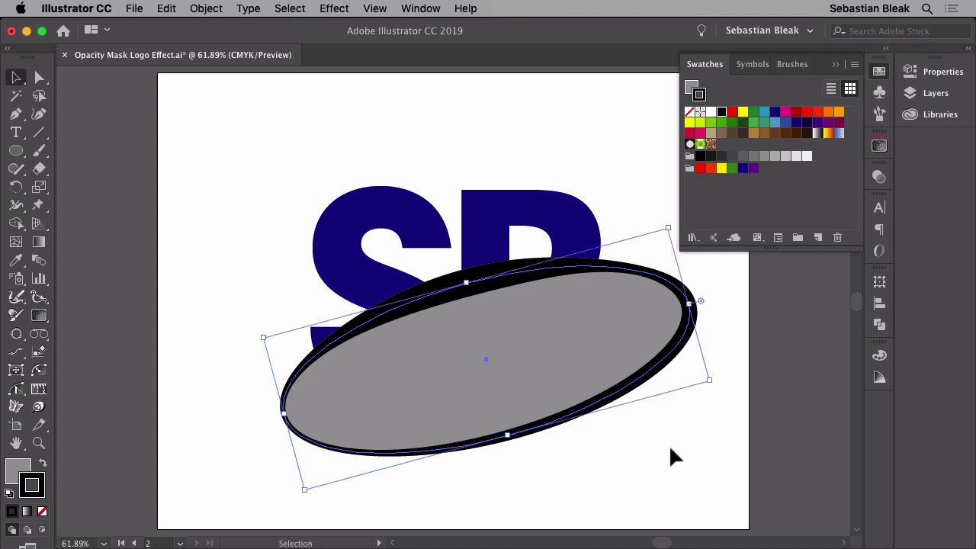
pyautogui.moveTo(658, 455); pyautogui.dragTo(311, 162)
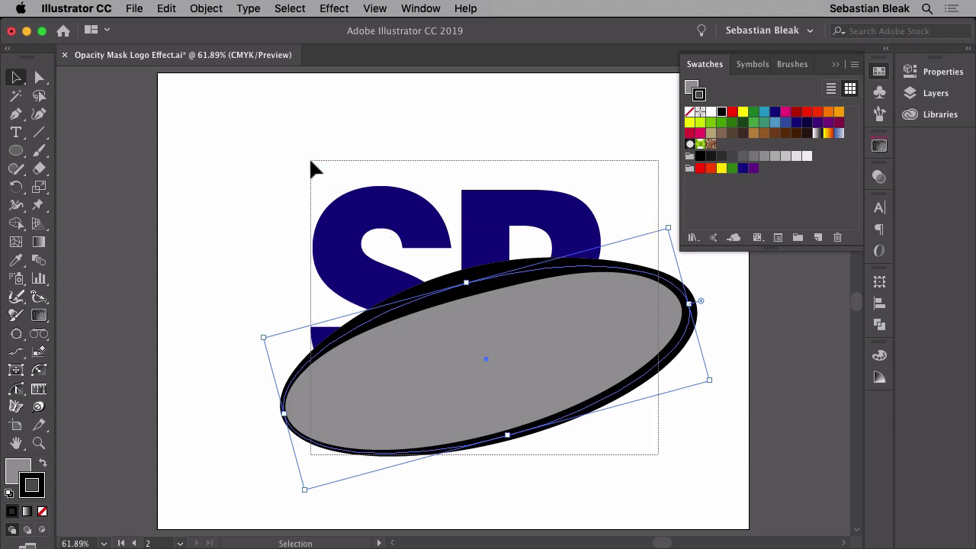
pyautogui.moveTo(311, 161); pyautogui.dragTo(311, 161)
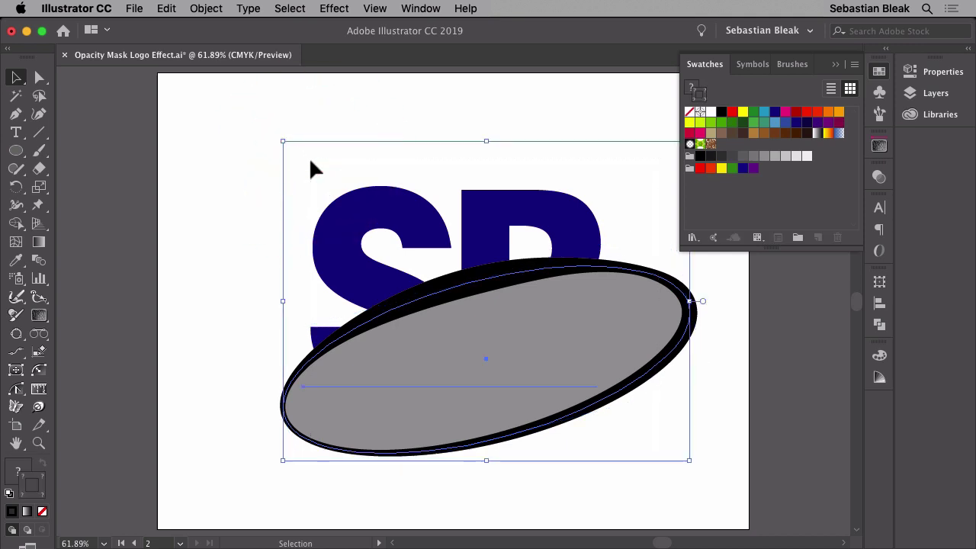
pyautogui.click(418, 9)
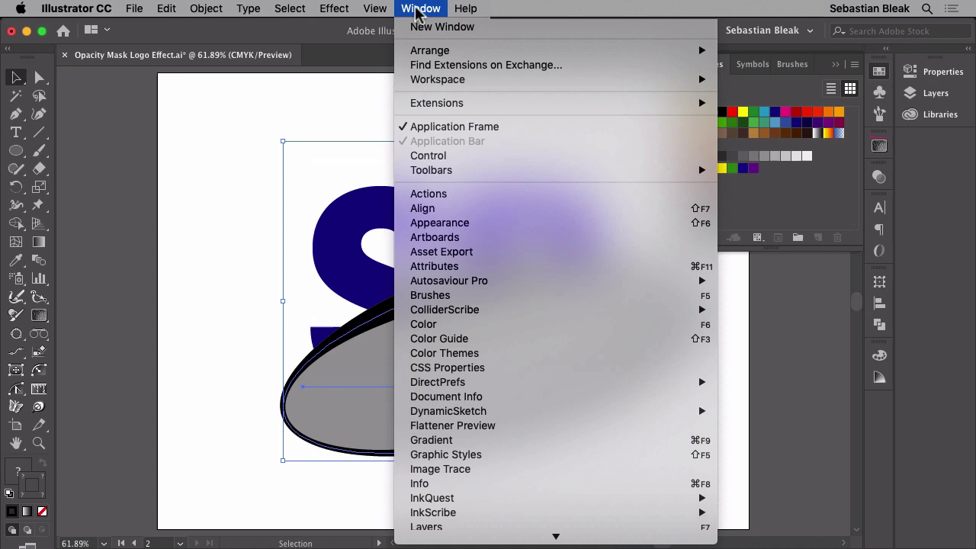
pyautogui.scroll(-10, 515, 374)
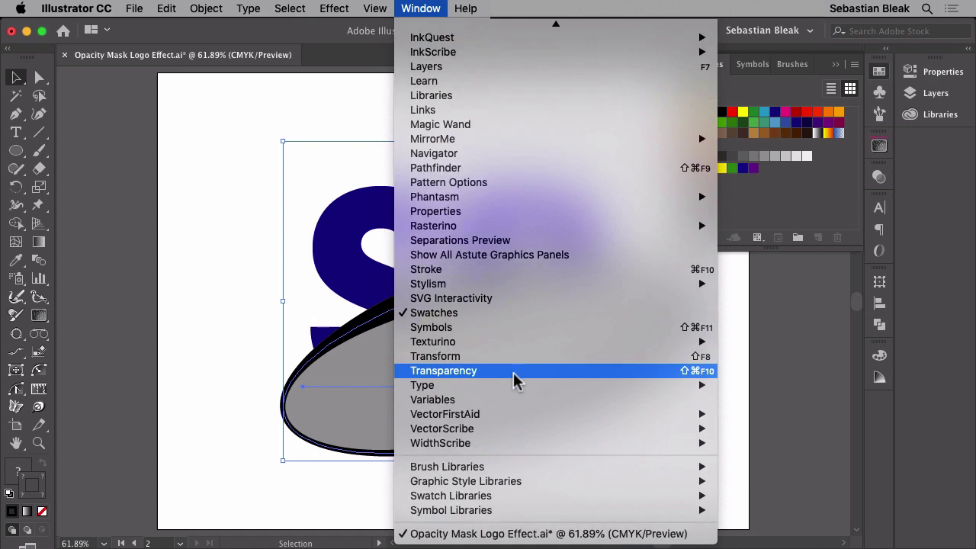
pyautogui.click(516, 374)
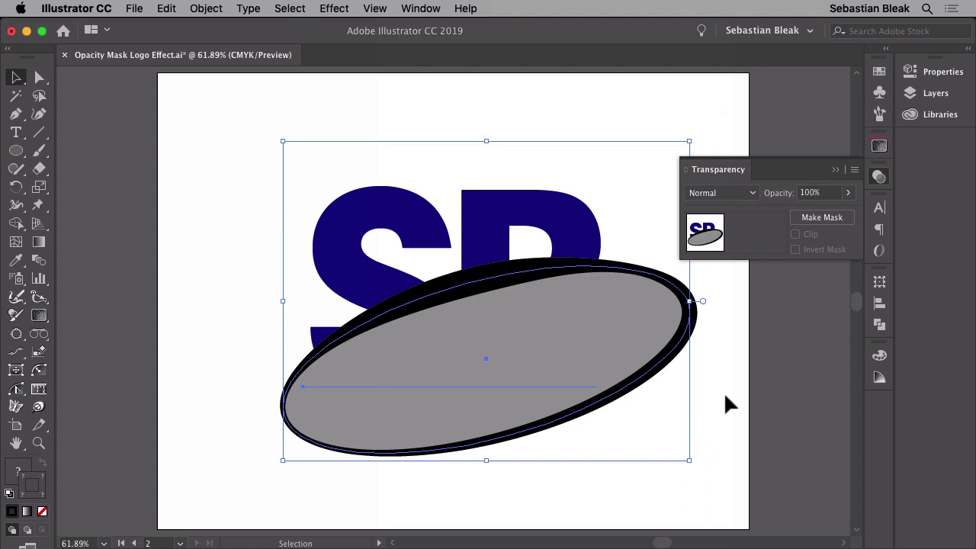
# Make an opacity mask from the ellipse and turn off Clip.
pyautogui.click(810, 218)
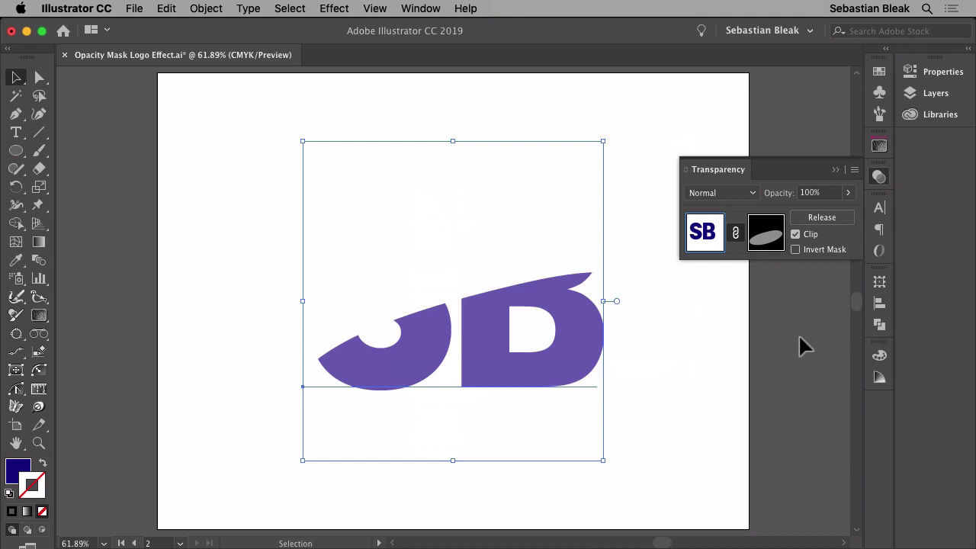
pyautogui.click(797, 235)
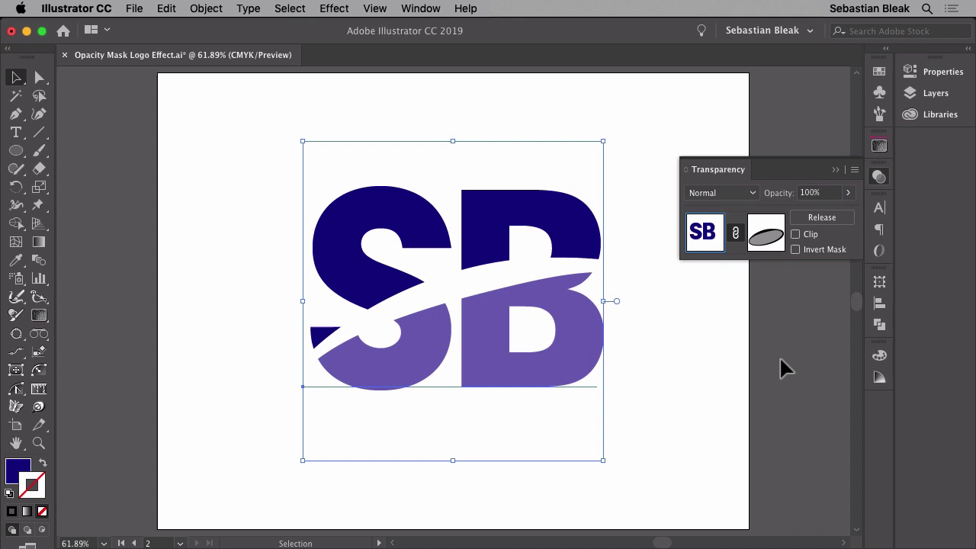
pyautogui.press('super+minus')
pyautogui.press('super+minus')
pyautogui.press('super+minus')
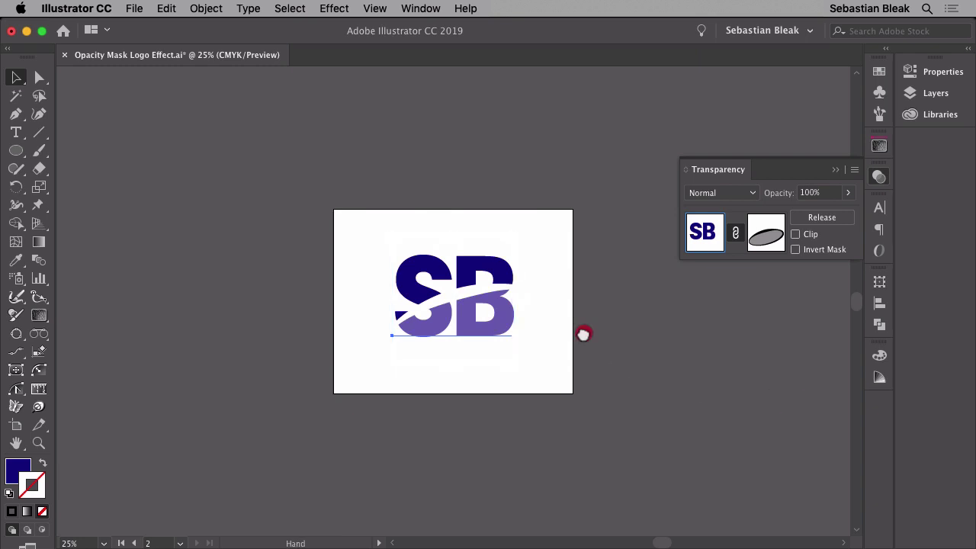
pyautogui.moveTo(583, 334); pyautogui.dragTo(549, 399)
pyautogui.click(441, 385)
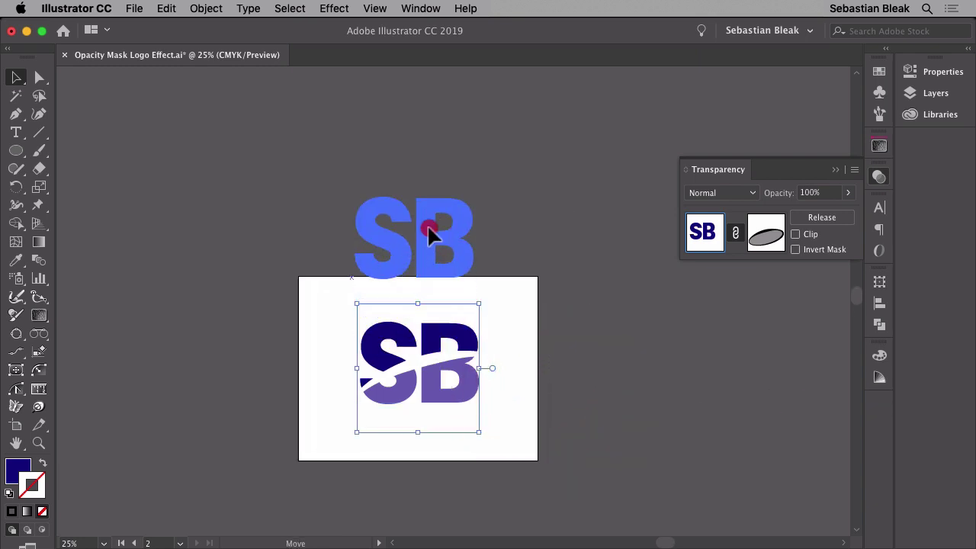
pyautogui.moveTo(427, 225); pyautogui.dragTo(422, 210)
pyautogui.press('super+equal')
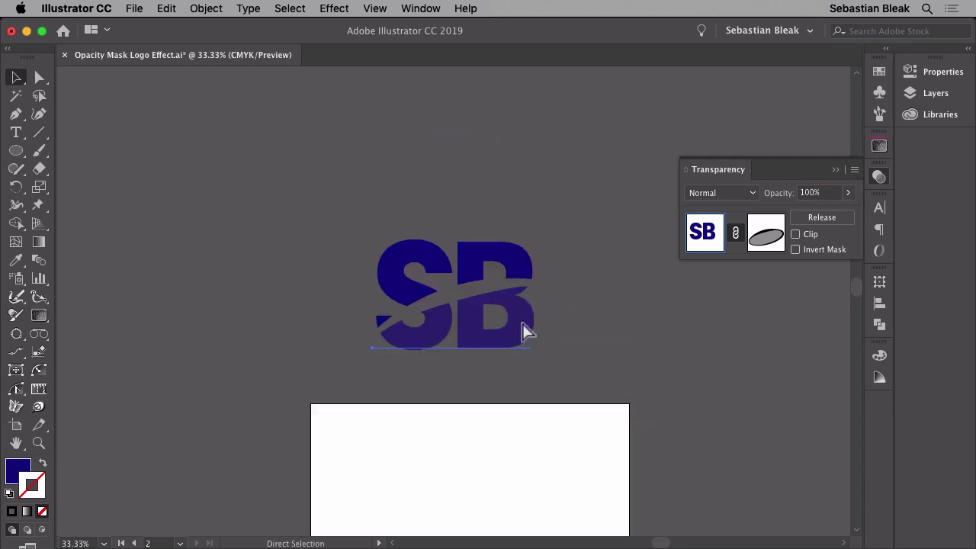
pyautogui.press('super+equal')
pyautogui.press('super+equal')
pyautogui.press('v')
pyautogui.click(730, 340)
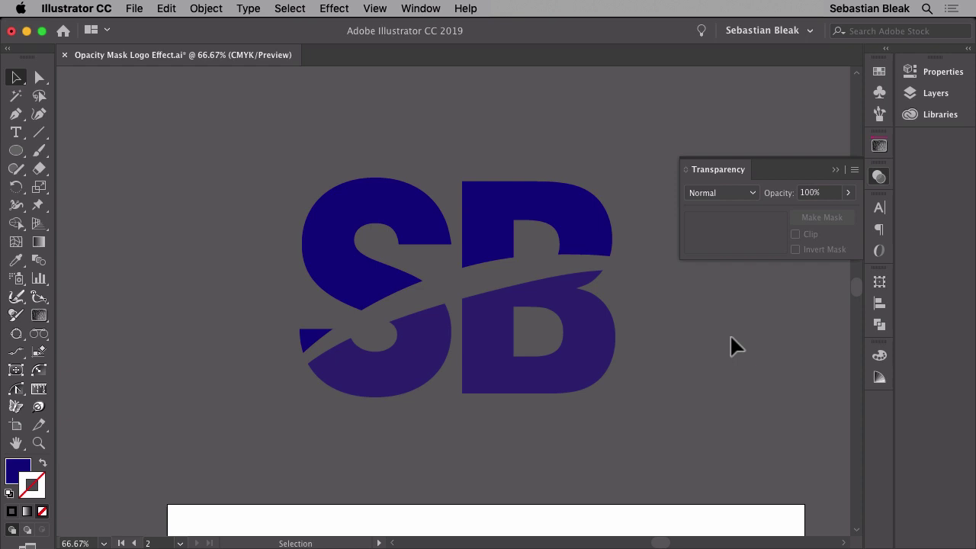
pyautogui.press('super+z')
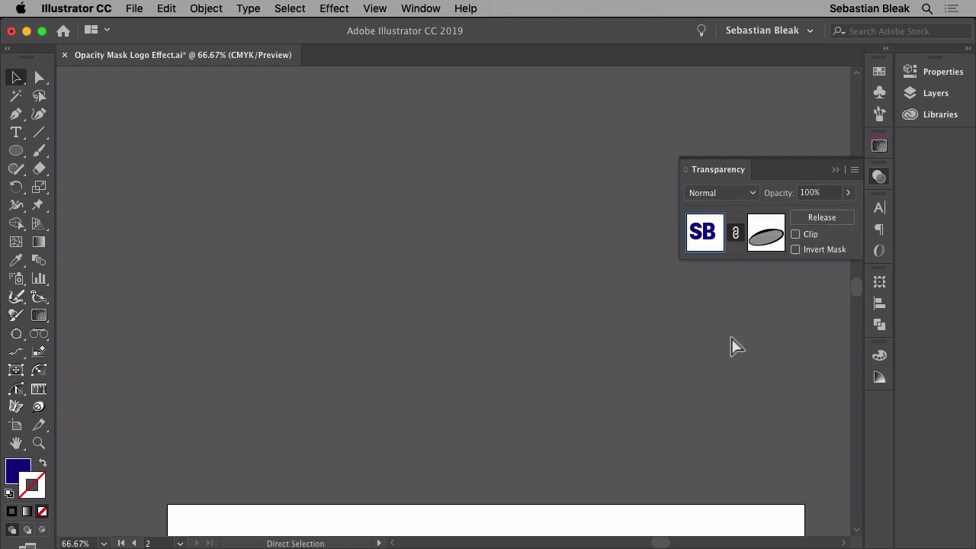
pyautogui.press('super+0')
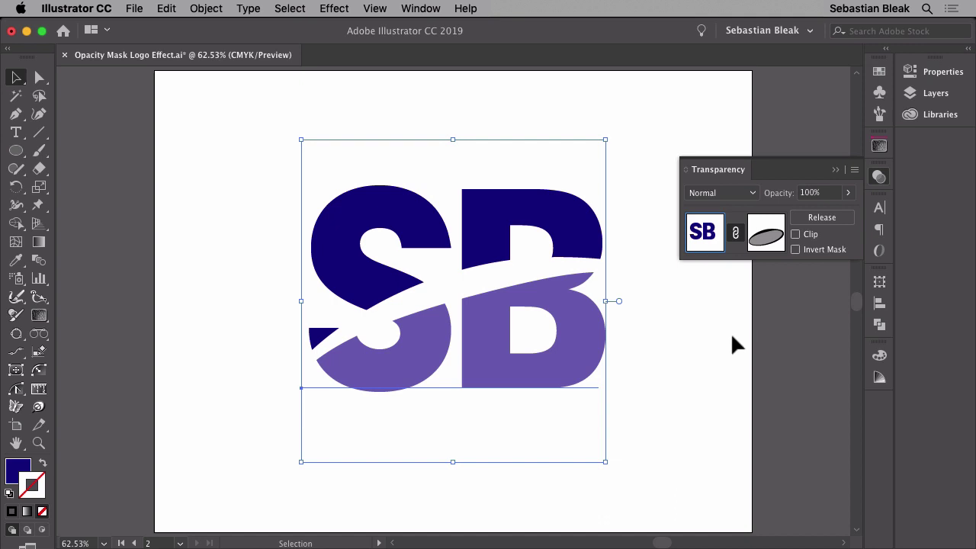
# Enter opacity mask editing via the mask thumbnail in the Transparency panel.
pyautogui.click(766, 239)
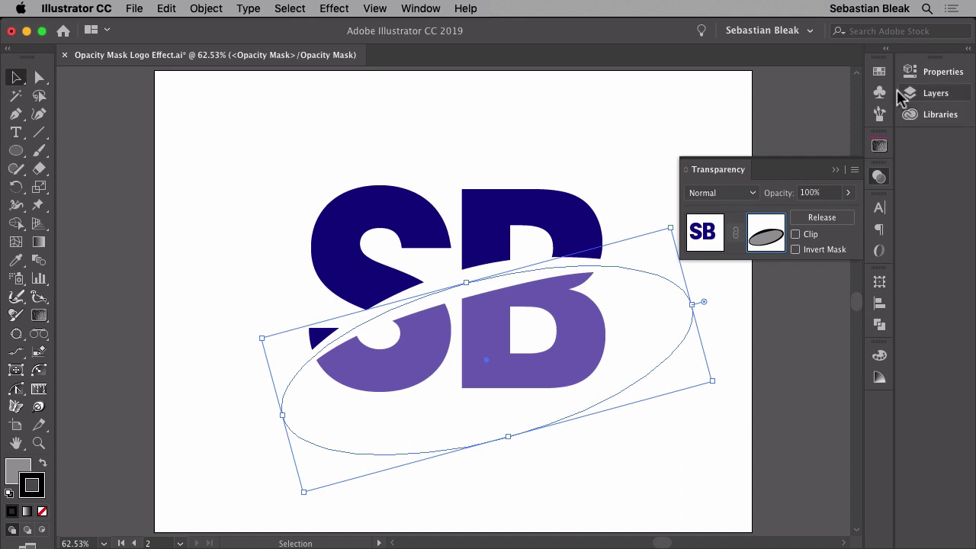
# Try dark grey, 80%, 70% and 60% black strokes on the mask ellipse, then return to black.
pyautogui.click(880, 72)
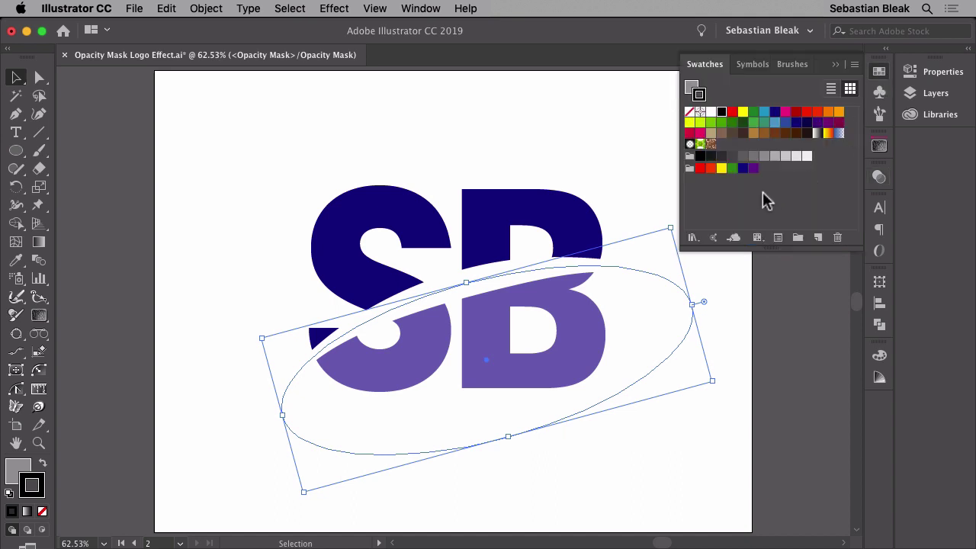
pyautogui.click(711, 156)
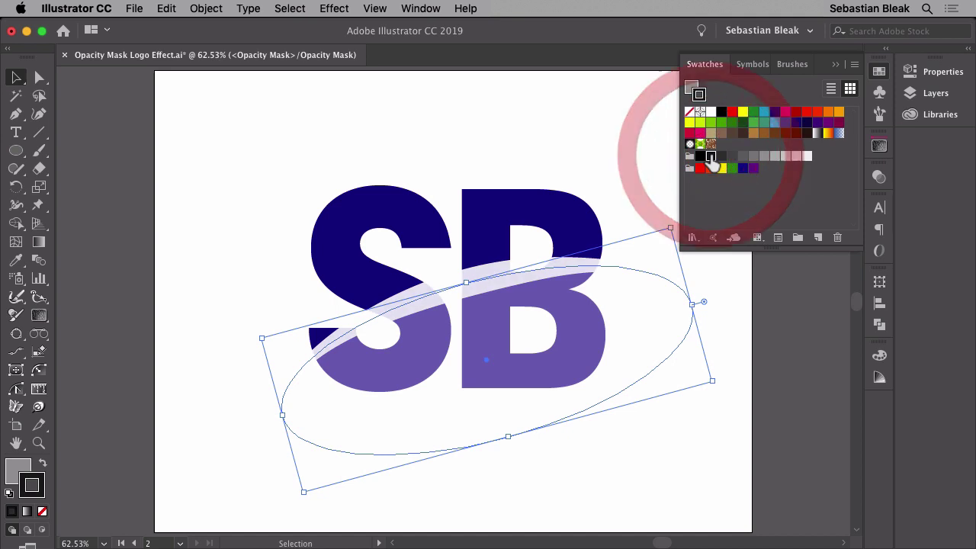
pyautogui.click(721, 157)
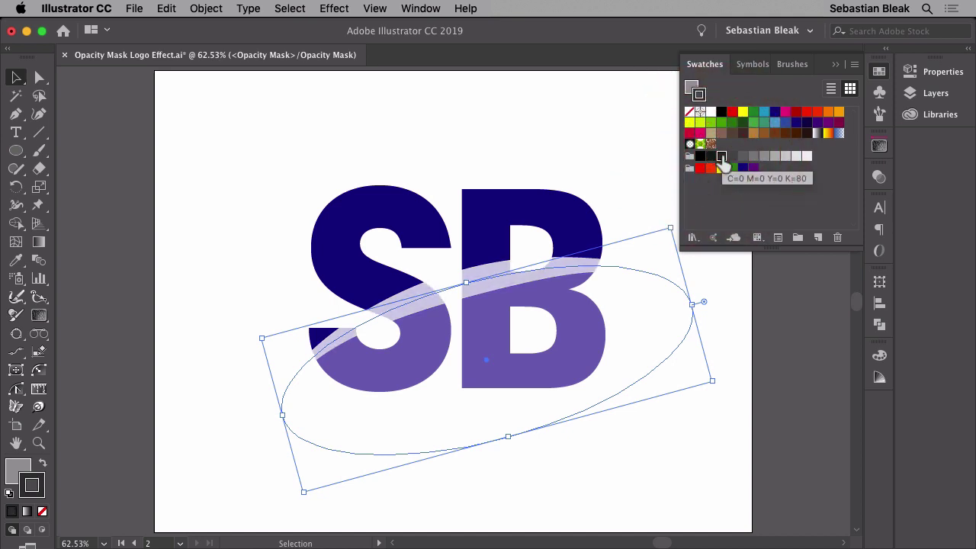
pyautogui.click(733, 156)
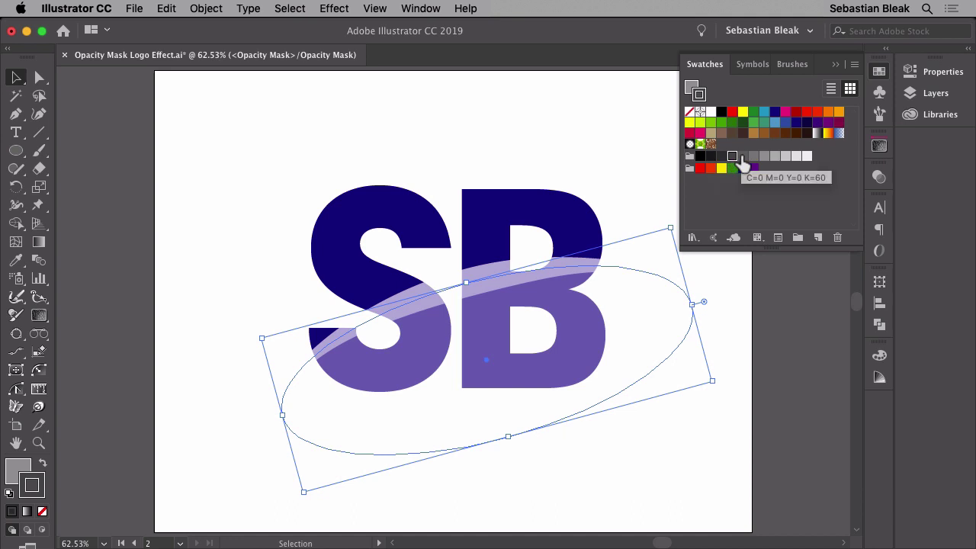
pyautogui.click(743, 158)
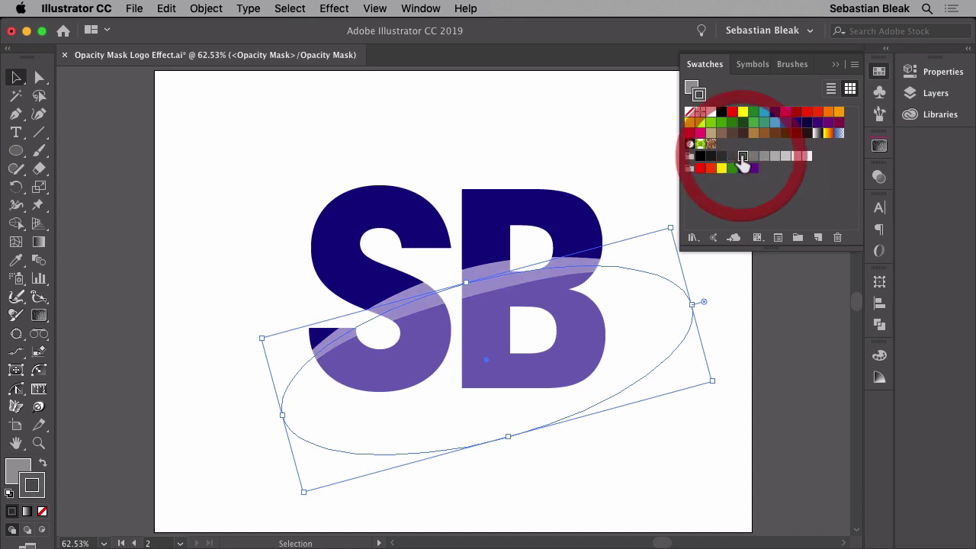
pyautogui.click(700, 156)
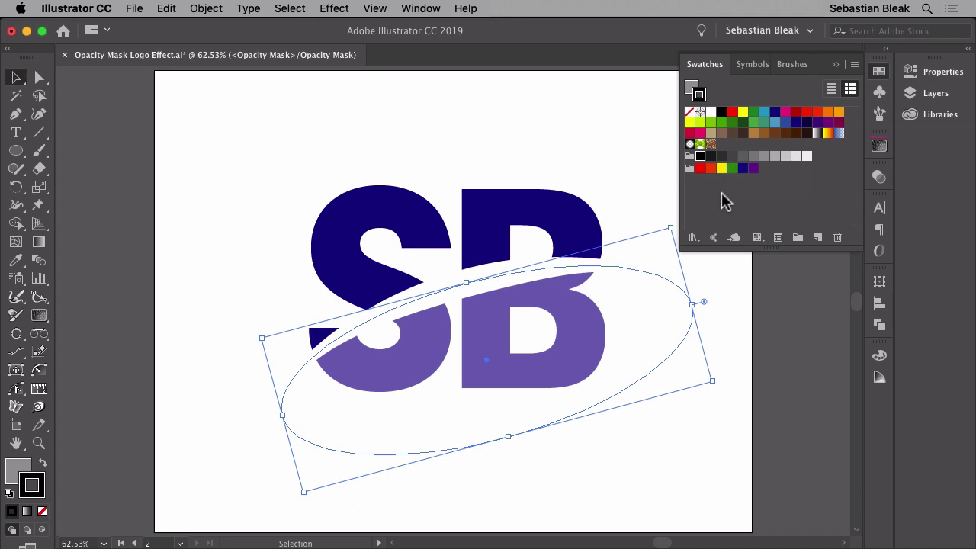
# Try light grey and white mask fills, settle on dark grey, deselect, and collapse Swatches.
pyautogui.press('x')
pyautogui.click(785, 157)
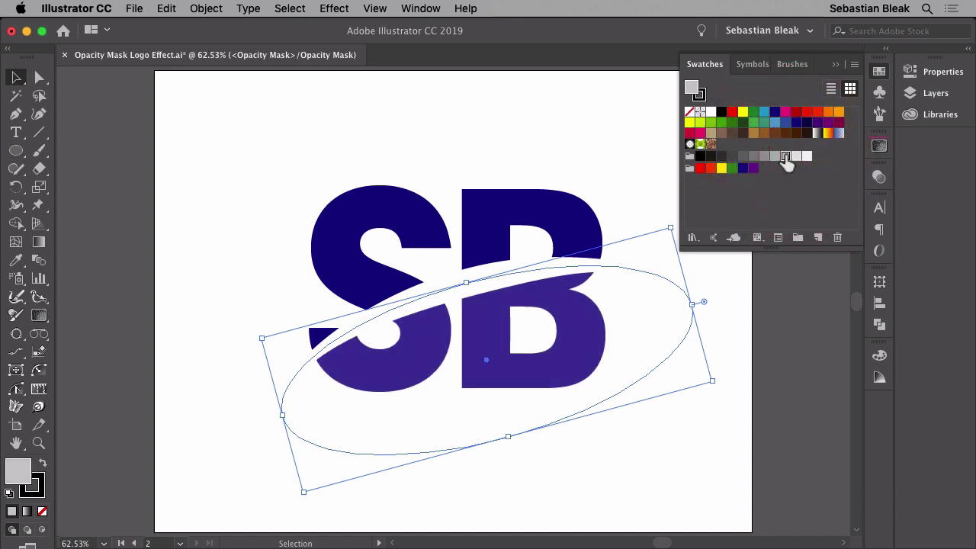
pyautogui.click(807, 157)
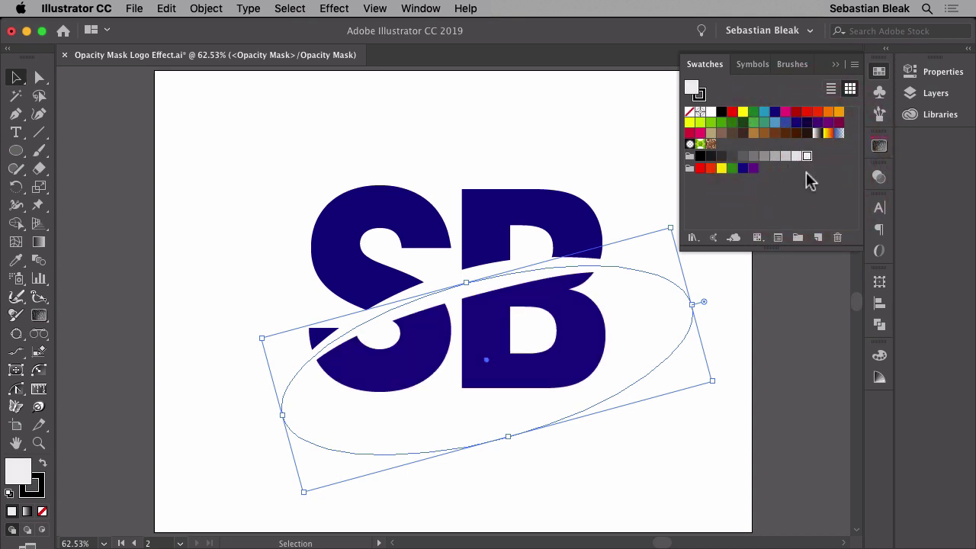
pyautogui.click(754, 156)
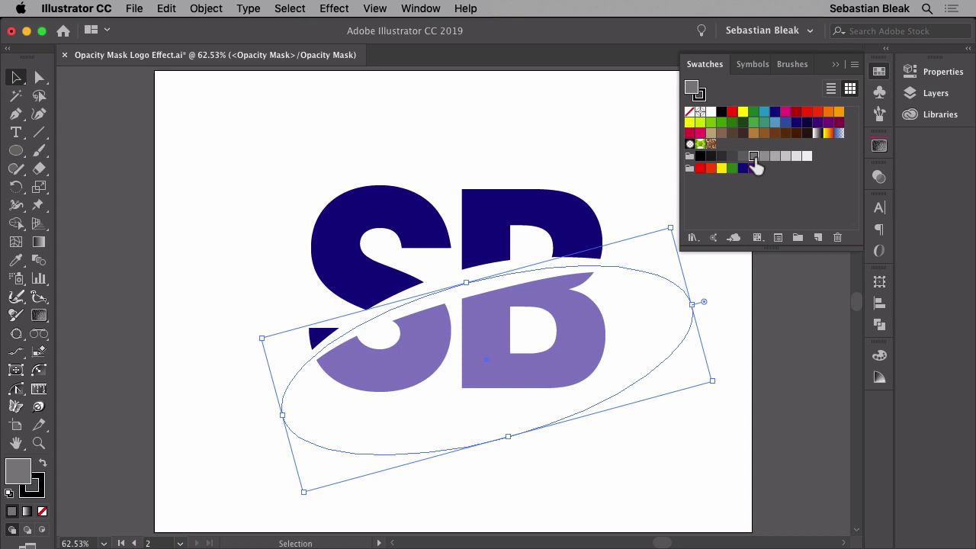
pyautogui.click(234, 150)
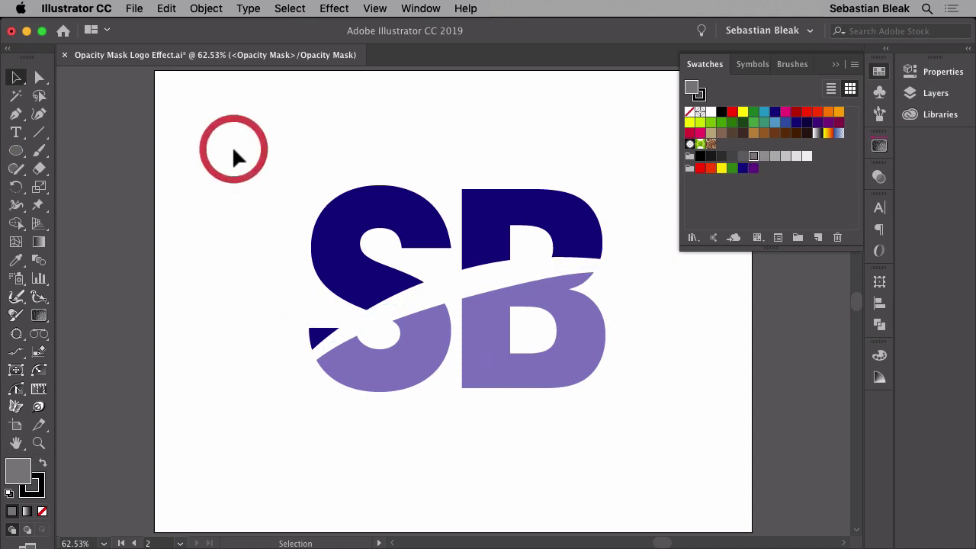
pyautogui.click(881, 73)
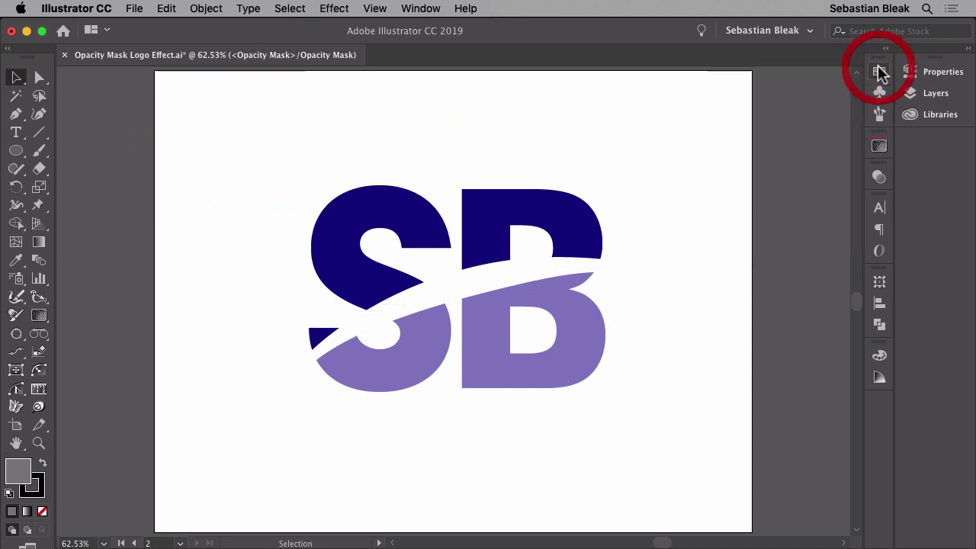